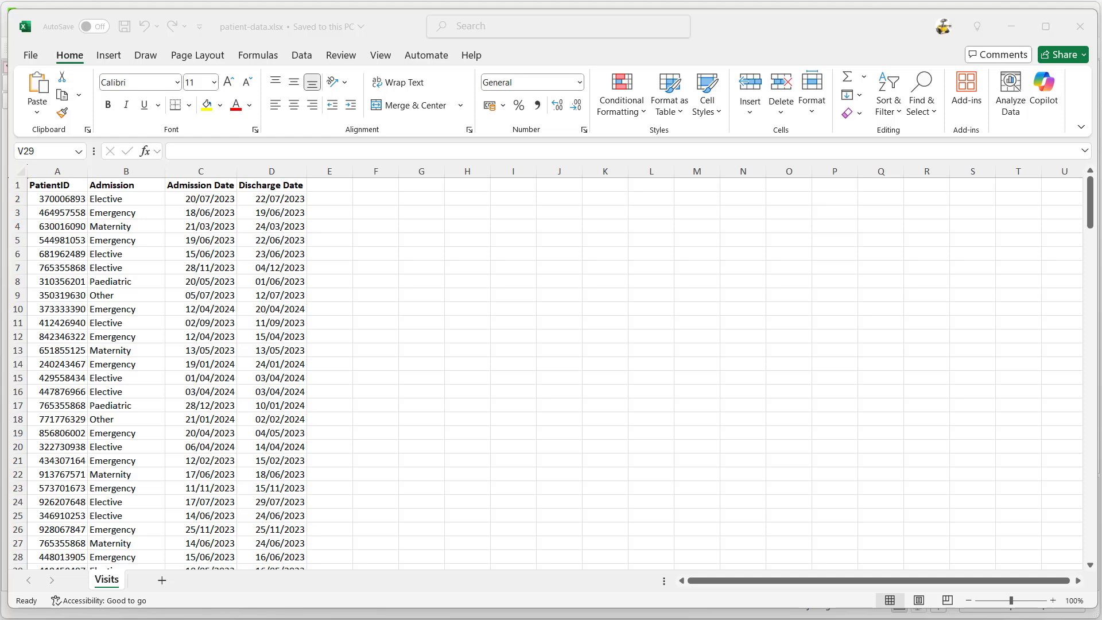
Step: Close the patient-data.xlsx workbook and load its Visits sheet as an input in Easy Data Transform
left_click(1085, 29)
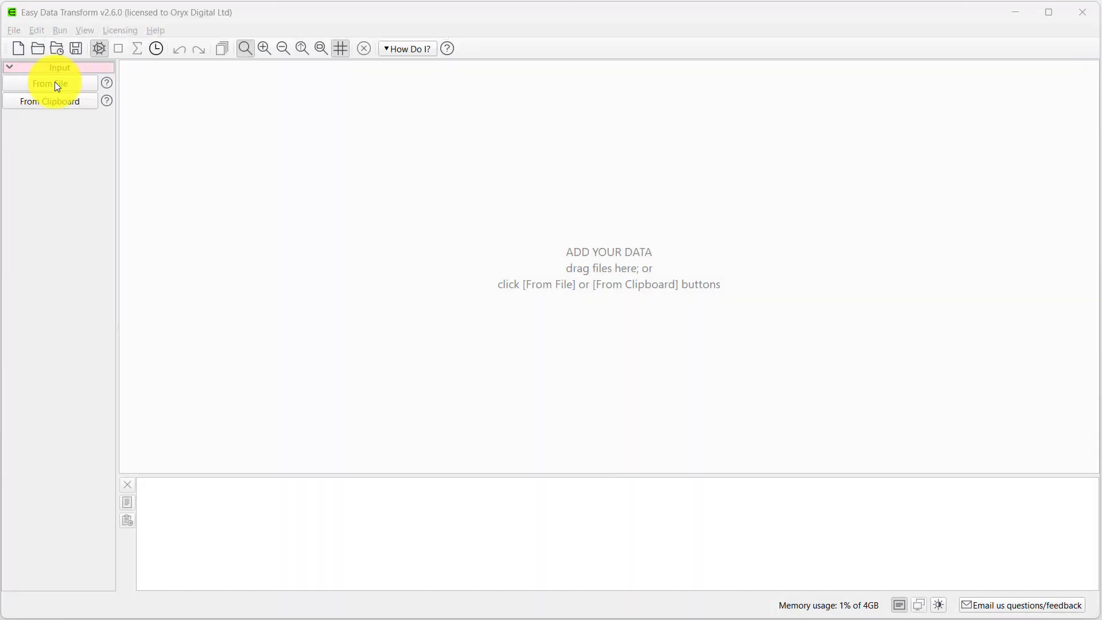
left_click_drag(54, 82, 288, 221)
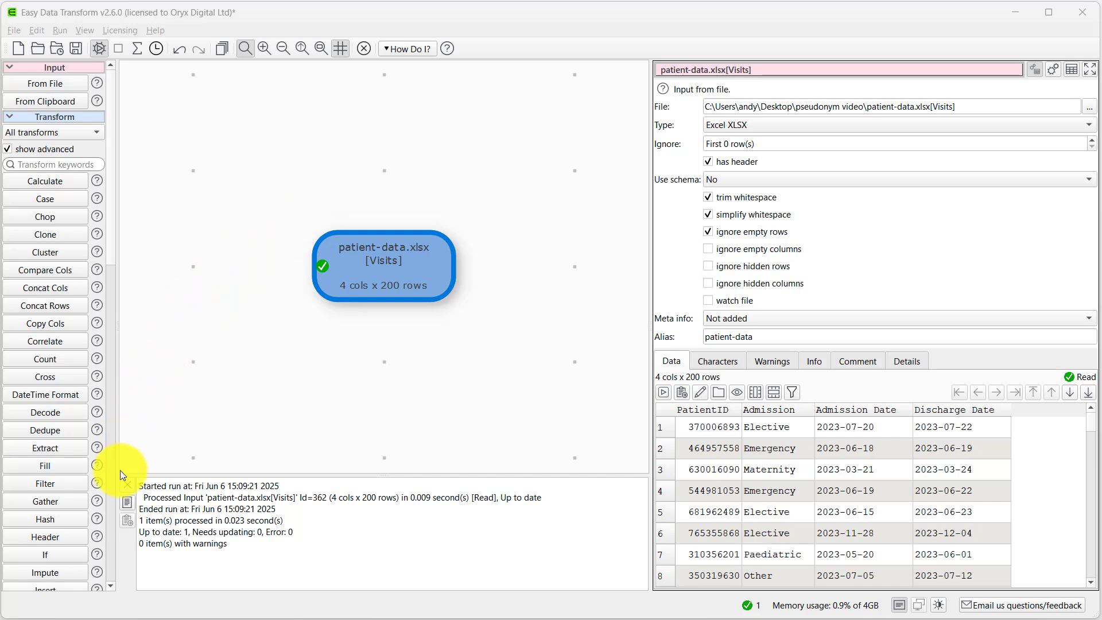
Step: Add a Pseudonym transform to the patient-data.xlsx input and set it to pseudonymise the PatientID column
left_click(111, 505)
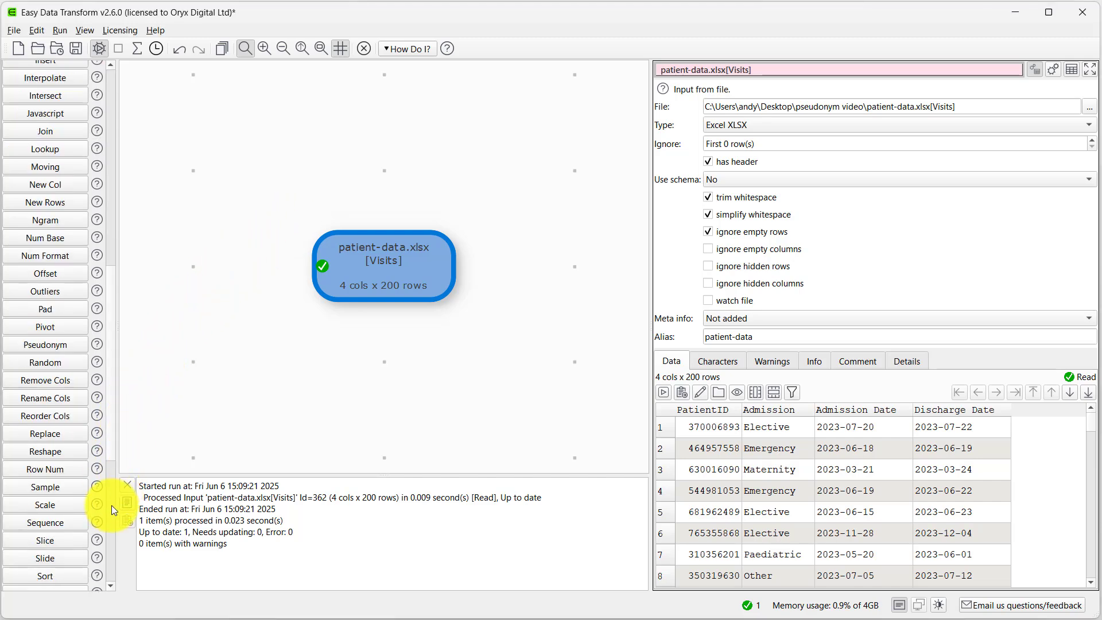
left_click(37, 349)
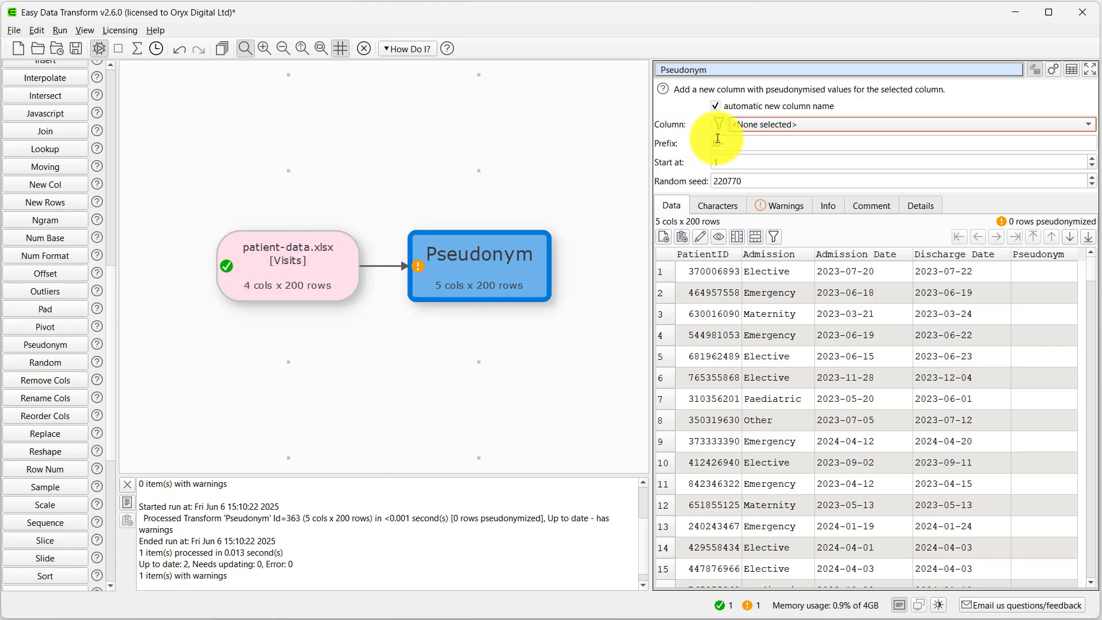
left_click(781, 124)
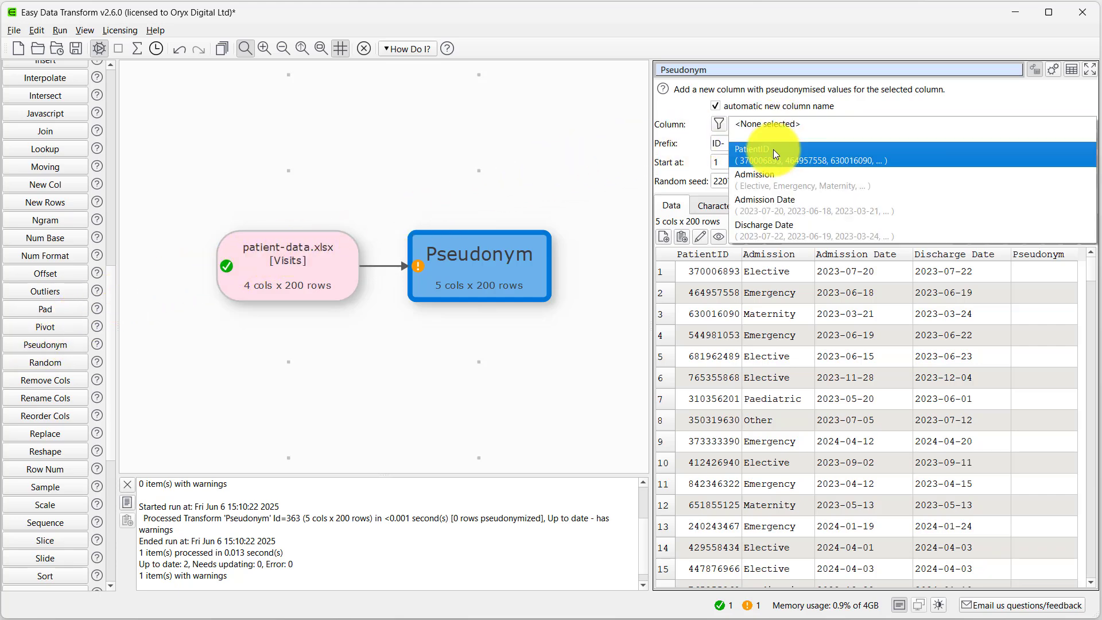
left_click(773, 149)
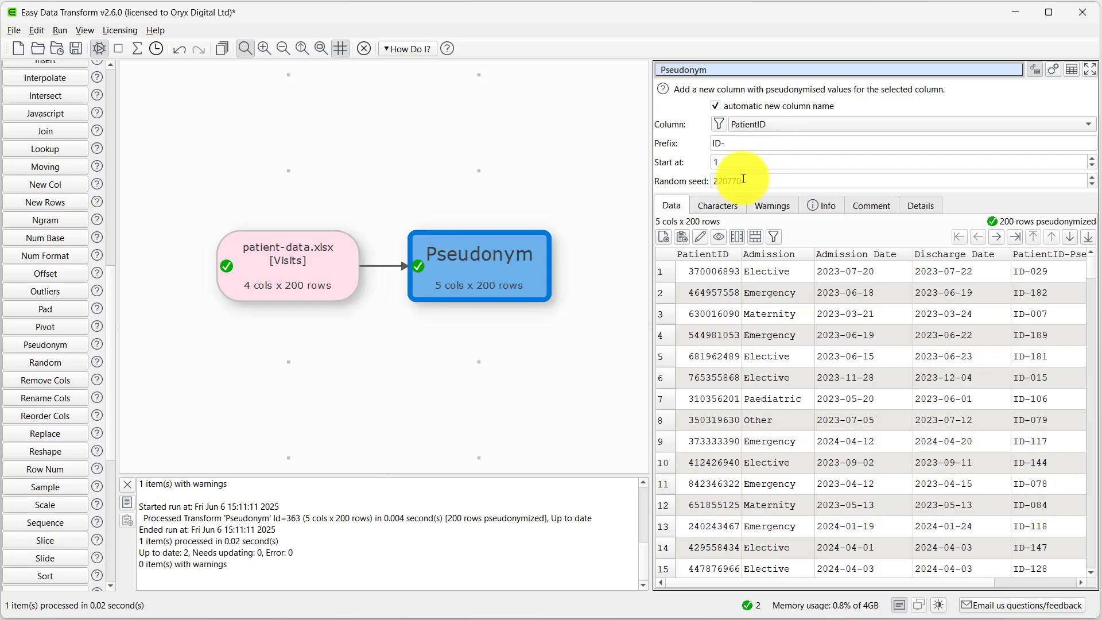
Step: Widen the data preview to show the whole pseudonym column and set the pseudonym prefix to "Patient-"
left_click_drag(650, 248, 601, 250)
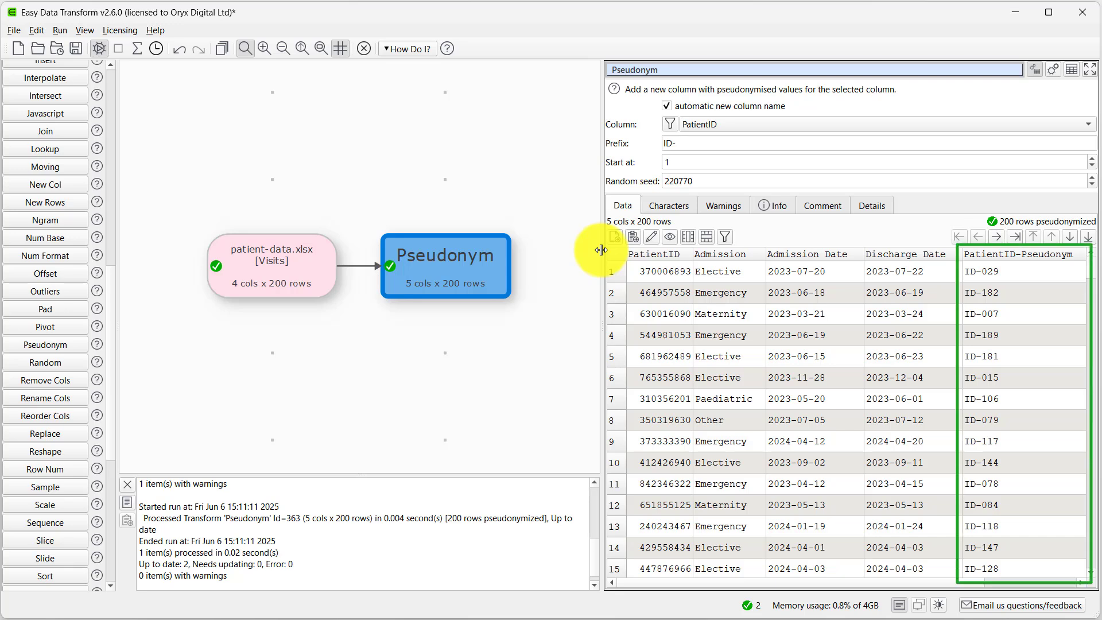
triple_click(686, 142)
type("Patient-")
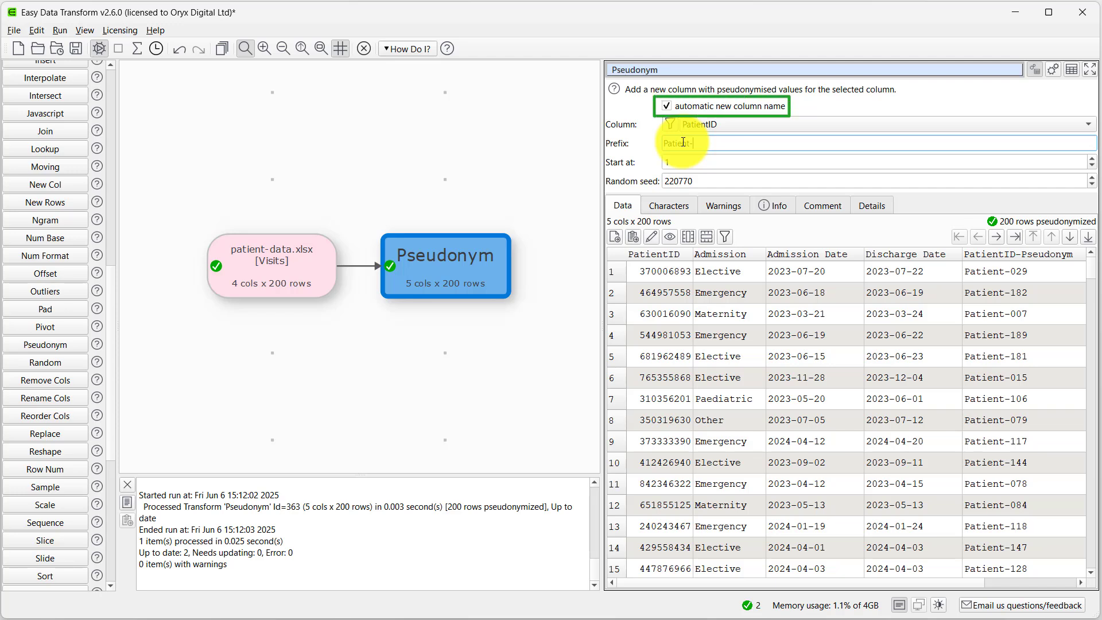
Step: Try turning off the automatic new column name, restore it, and check the Start at and Random seed settings
left_click(664, 106)
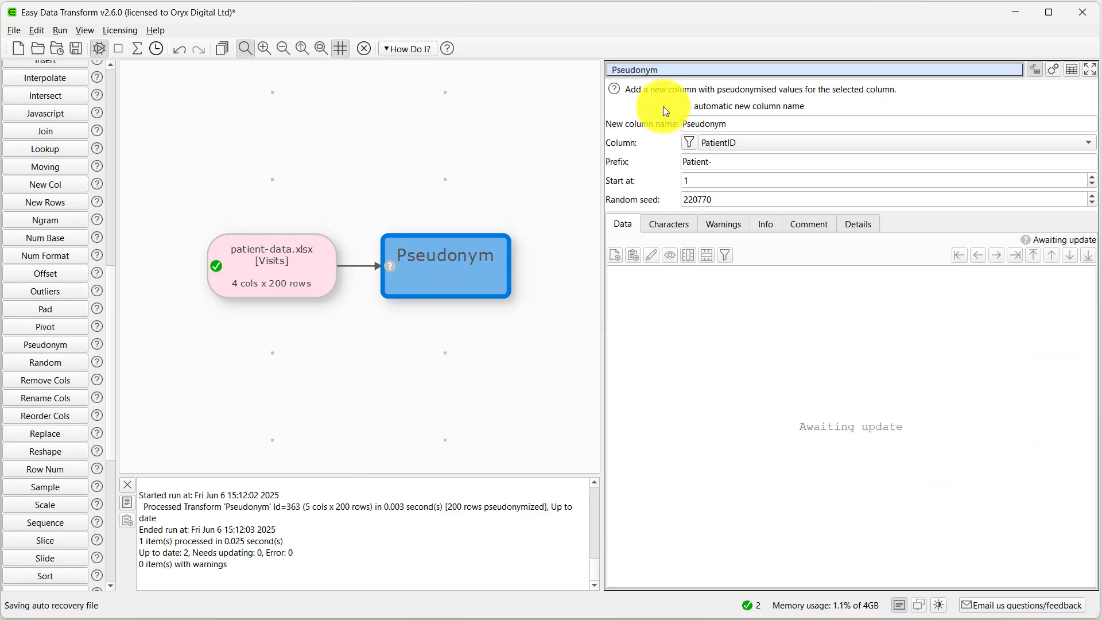
left_click(685, 106)
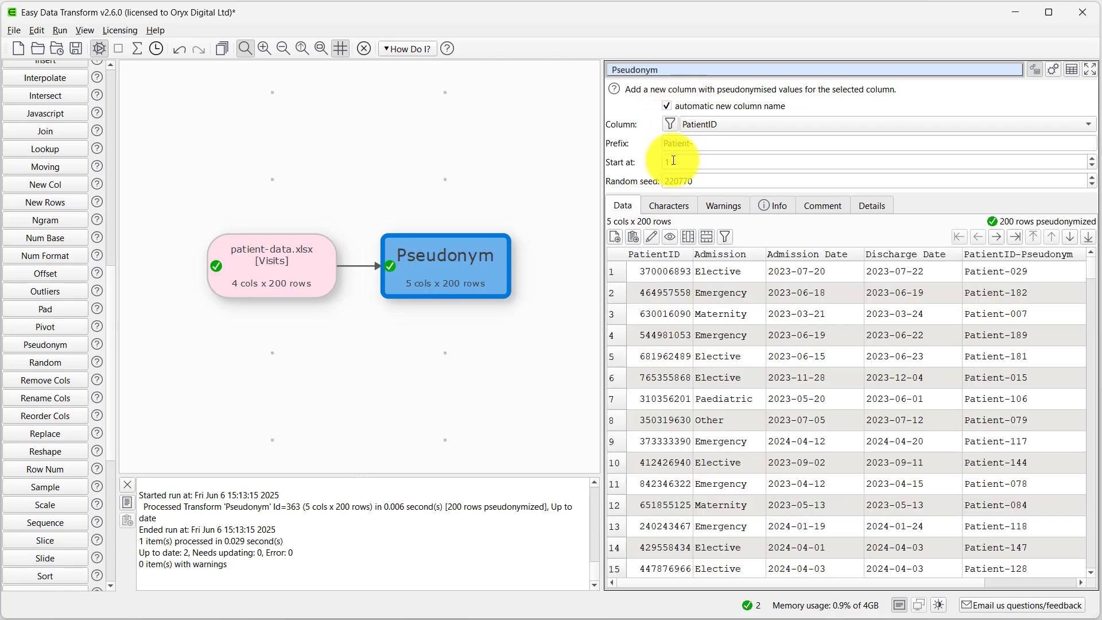
left_click(673, 161)
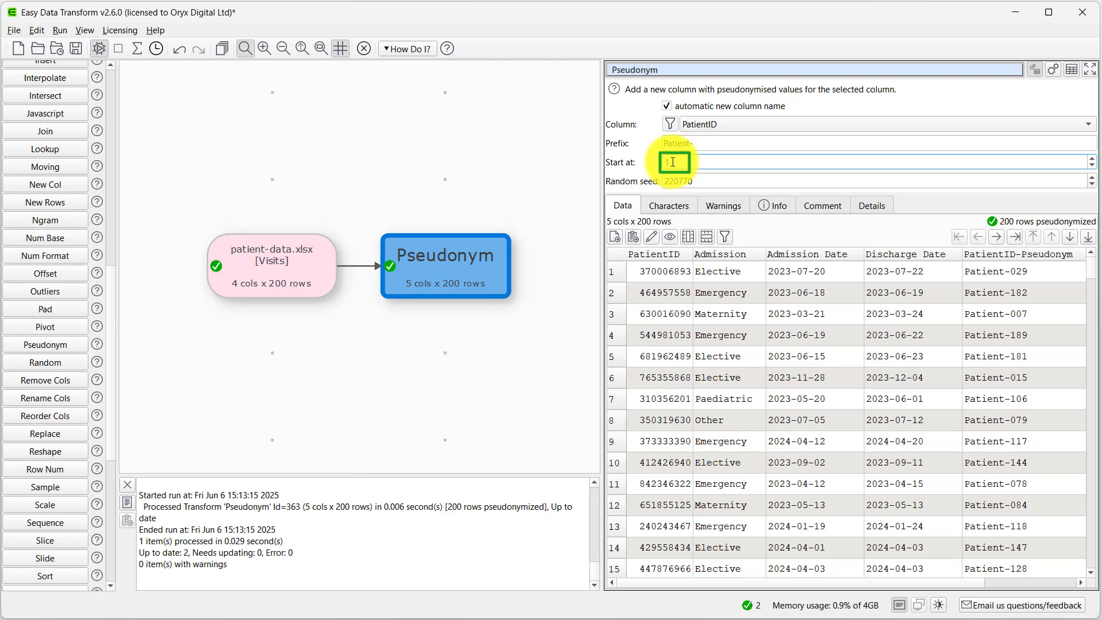
left_click(697, 181)
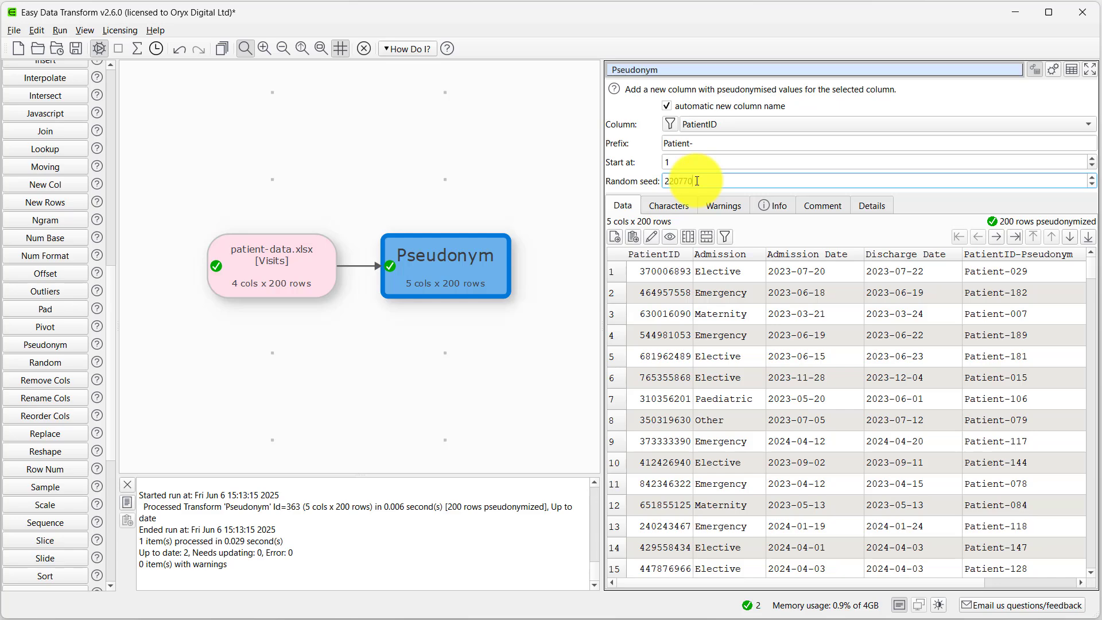
Step: Drop PatientID with a Remove Cols transform after Pseudonym, and move PatientID-Pseudonym to the first place with a Reorder Cols transform
left_click(62, 385)
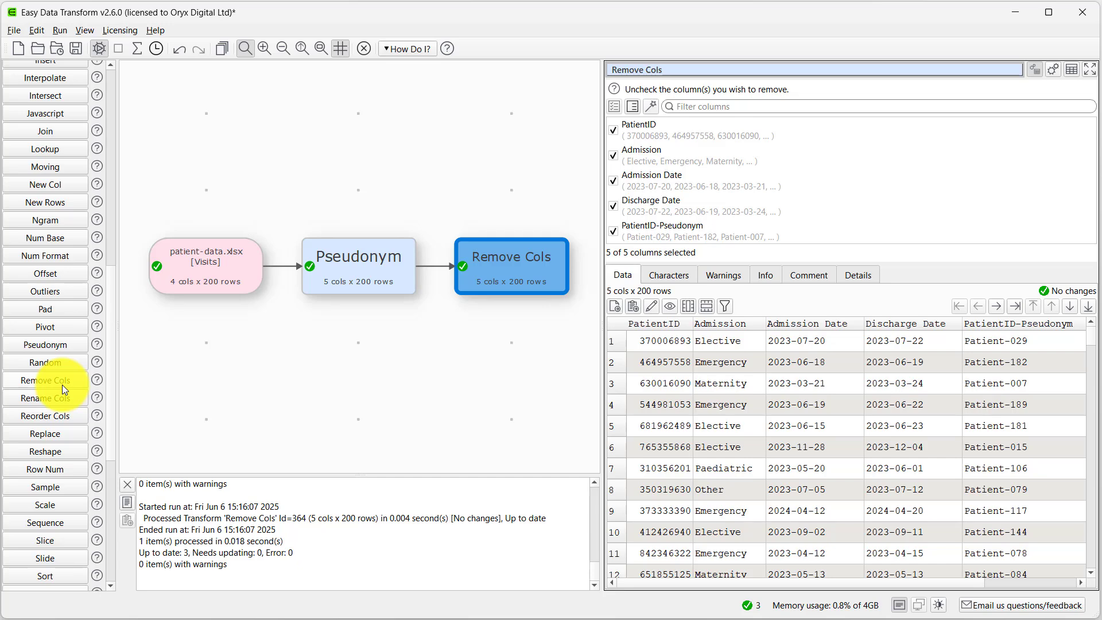
left_click(612, 132)
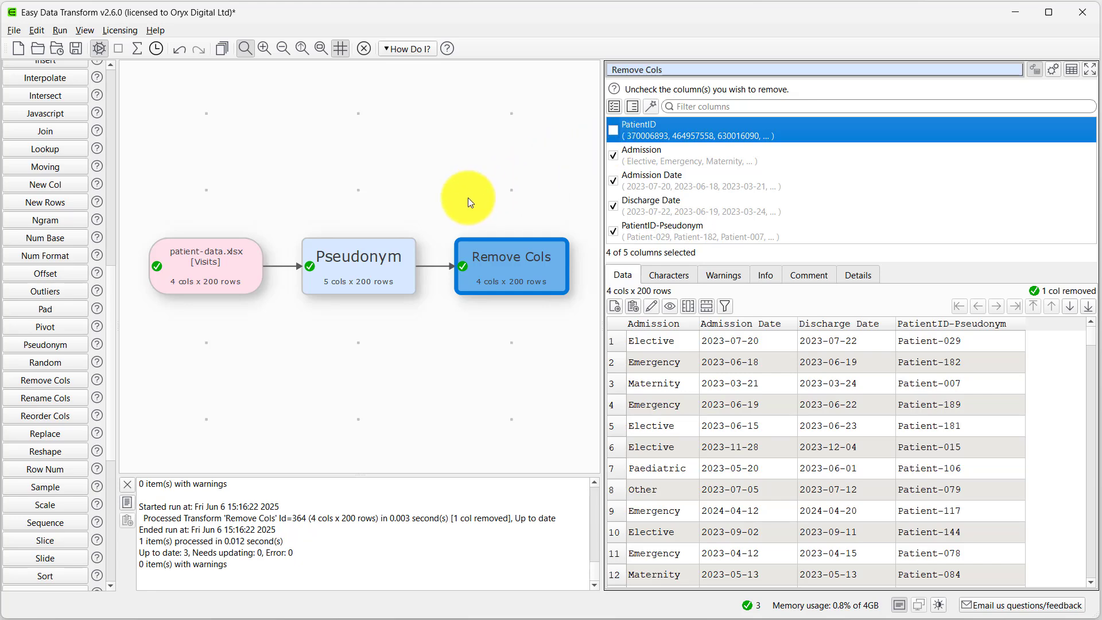
left_click(40, 413)
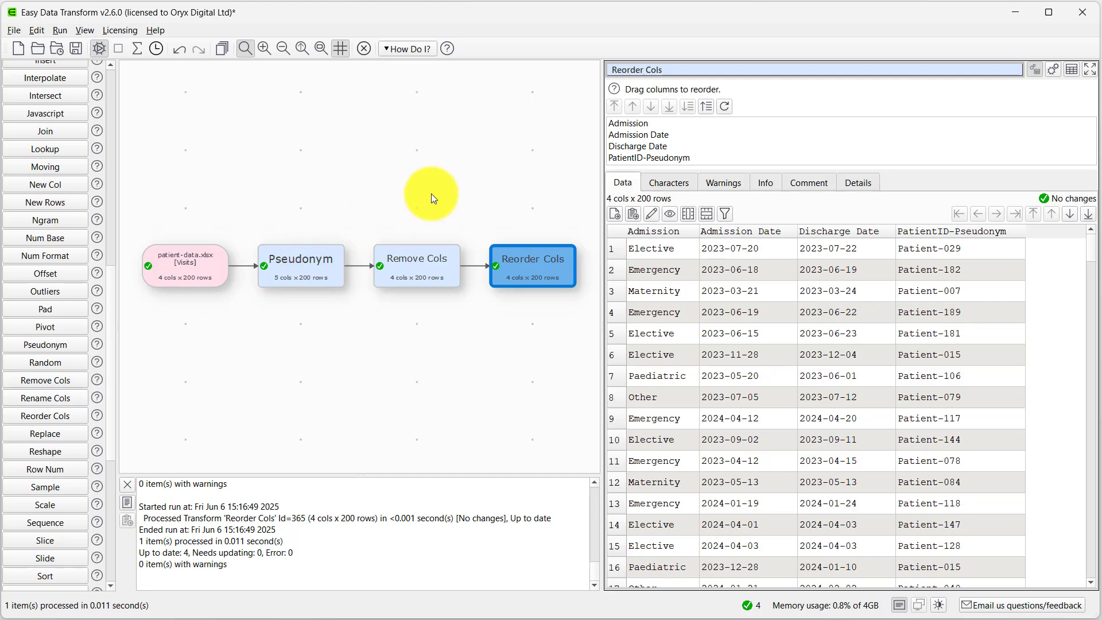
left_click(618, 159)
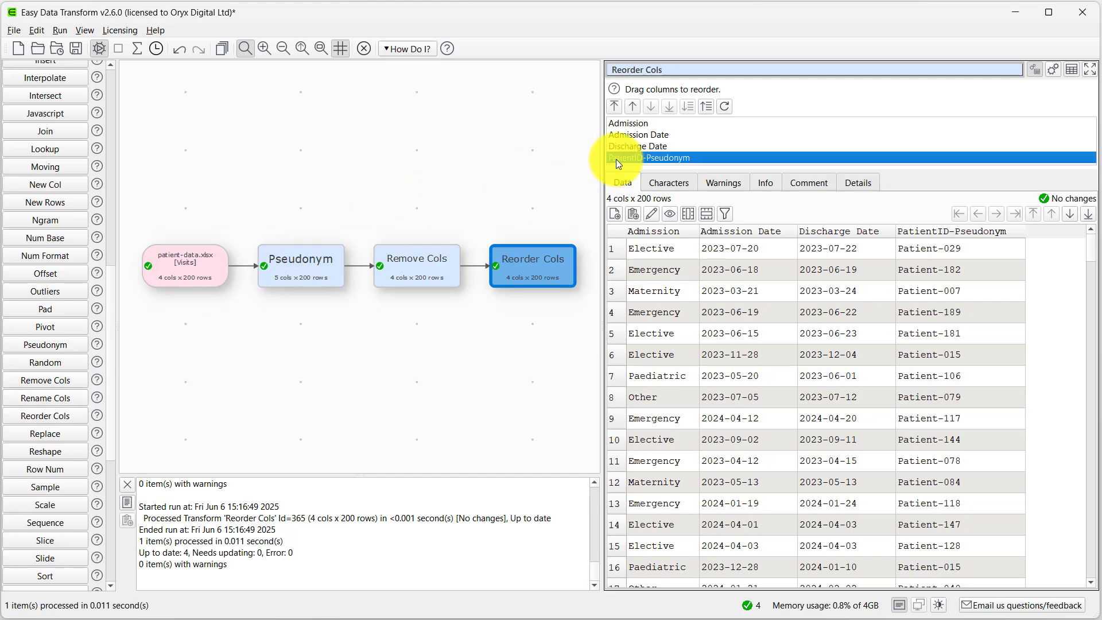
left_click(615, 108)
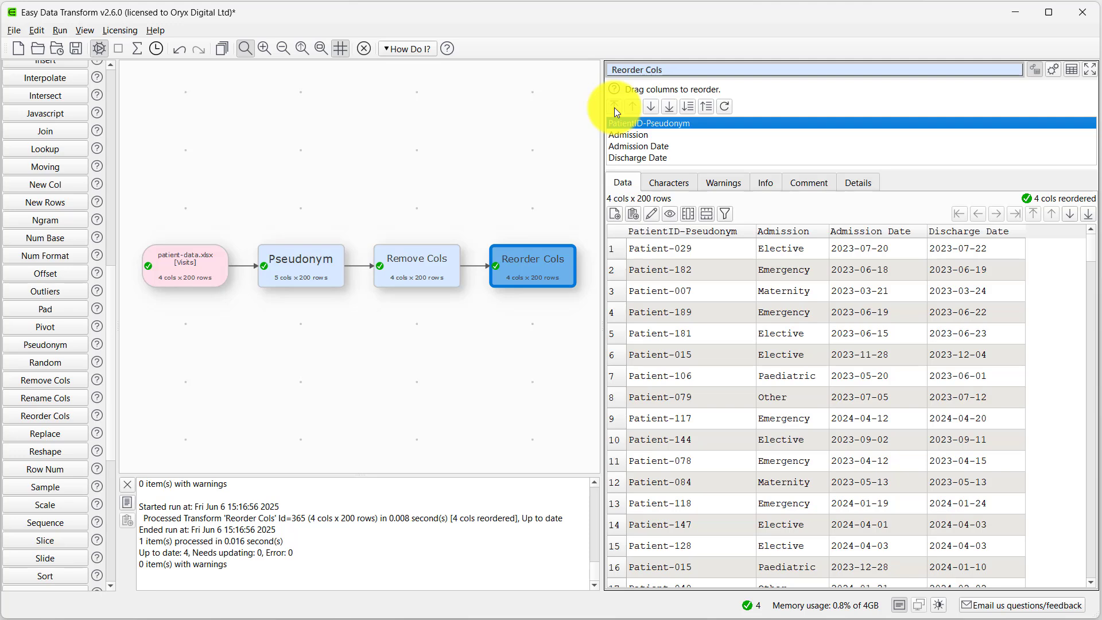
Step: Output the reordered data to an Excel XLSX file named pseudonymised-data in the pseudonym video folder
left_click(110, 540)
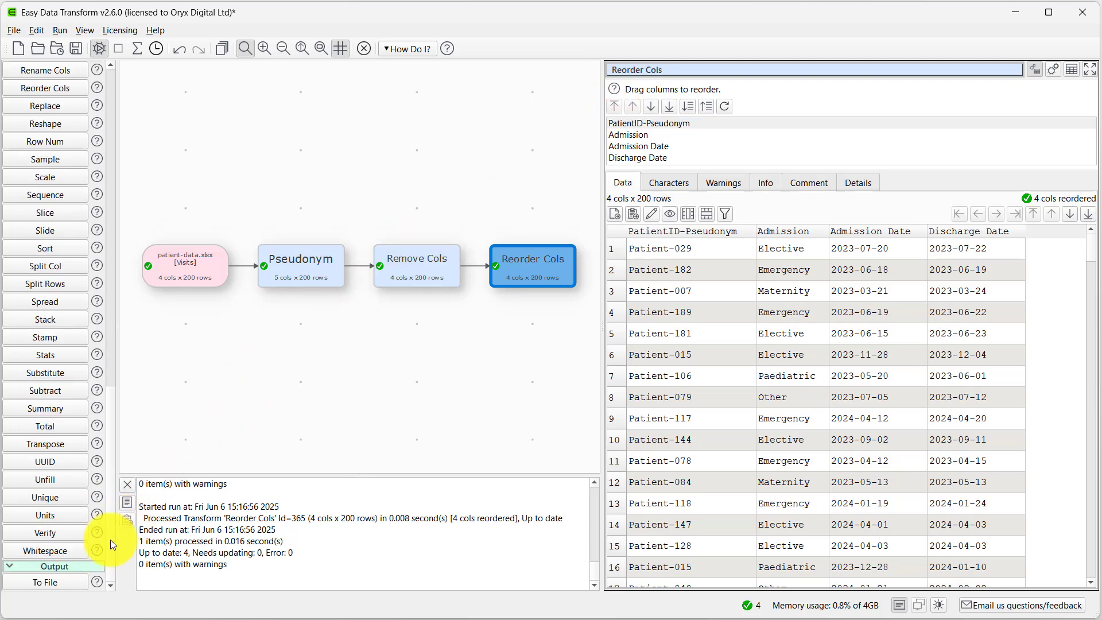
left_click(66, 584)
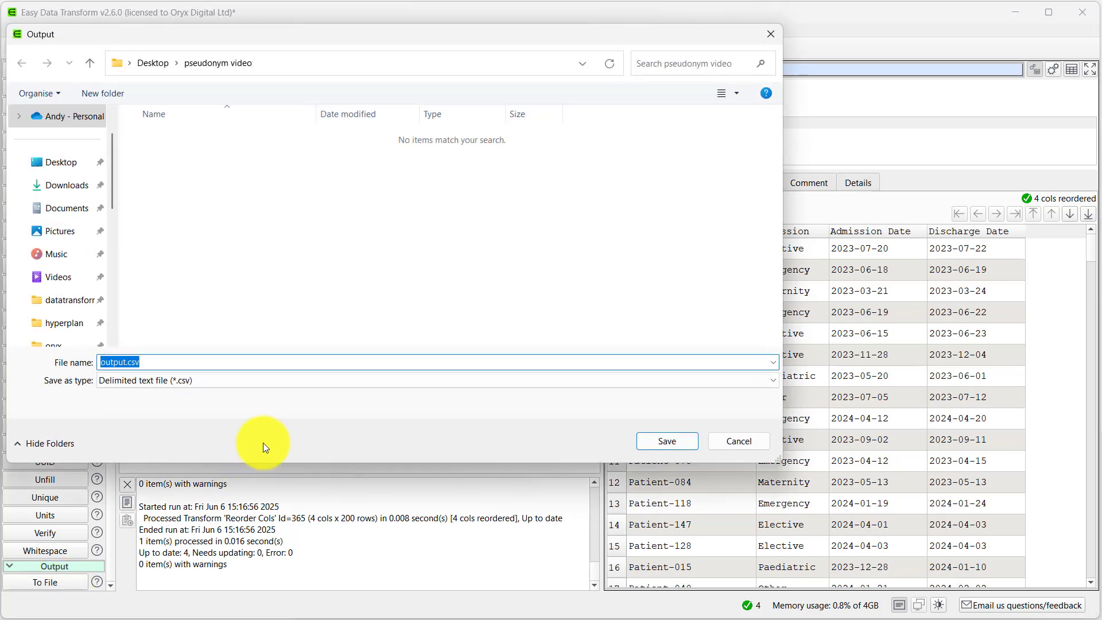
left_click(289, 379)
left_click(264, 413)
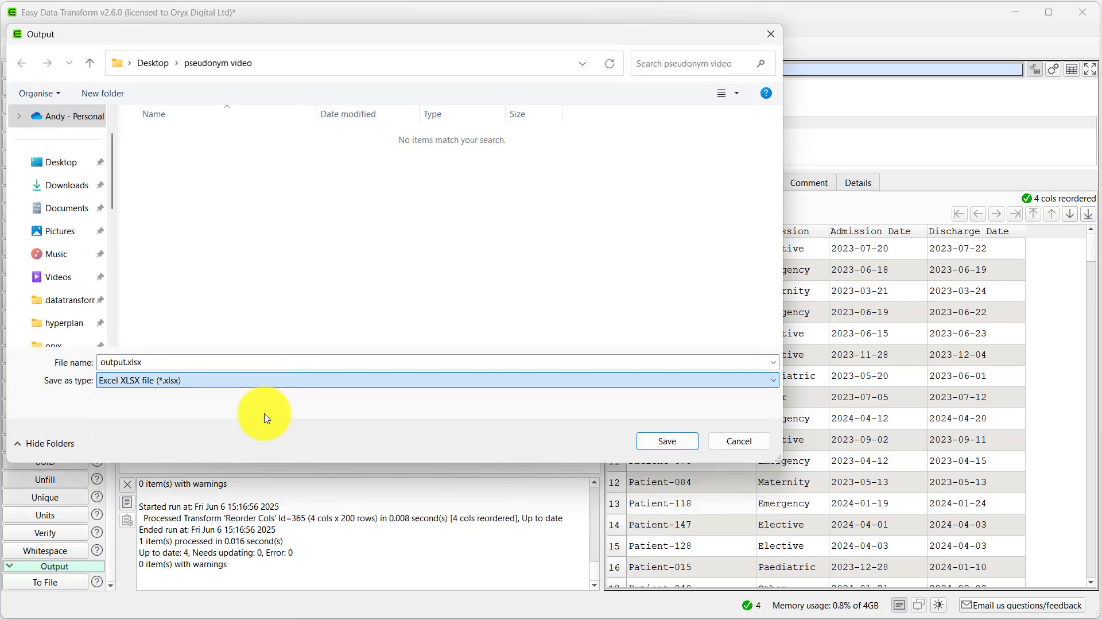
double_click(185, 359)
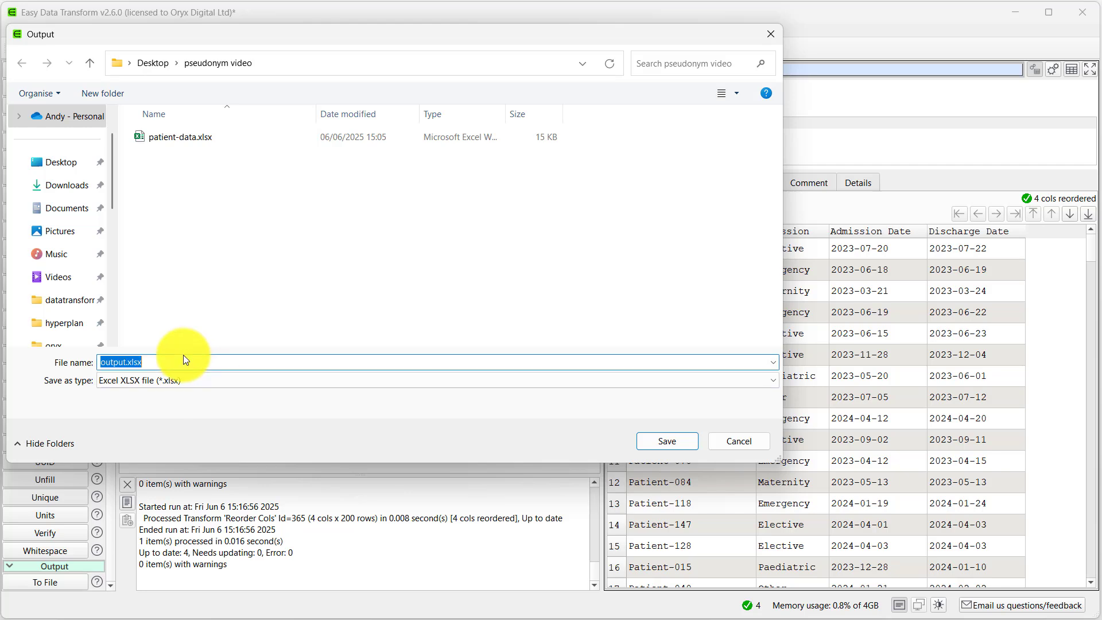
type("pseudony")
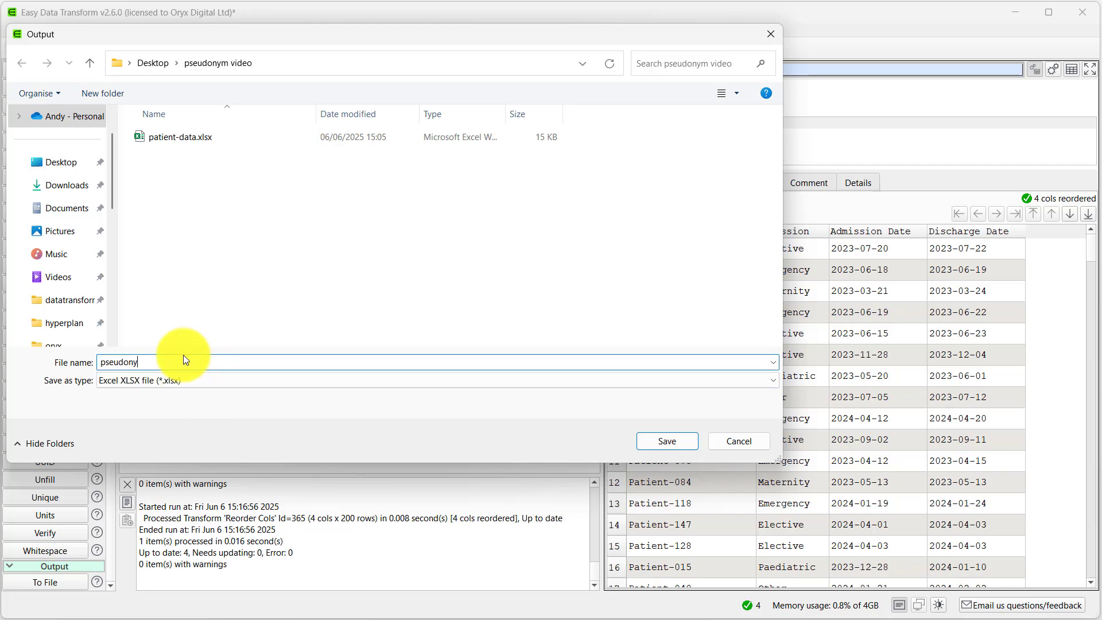
type("mised-data")
key("Return")
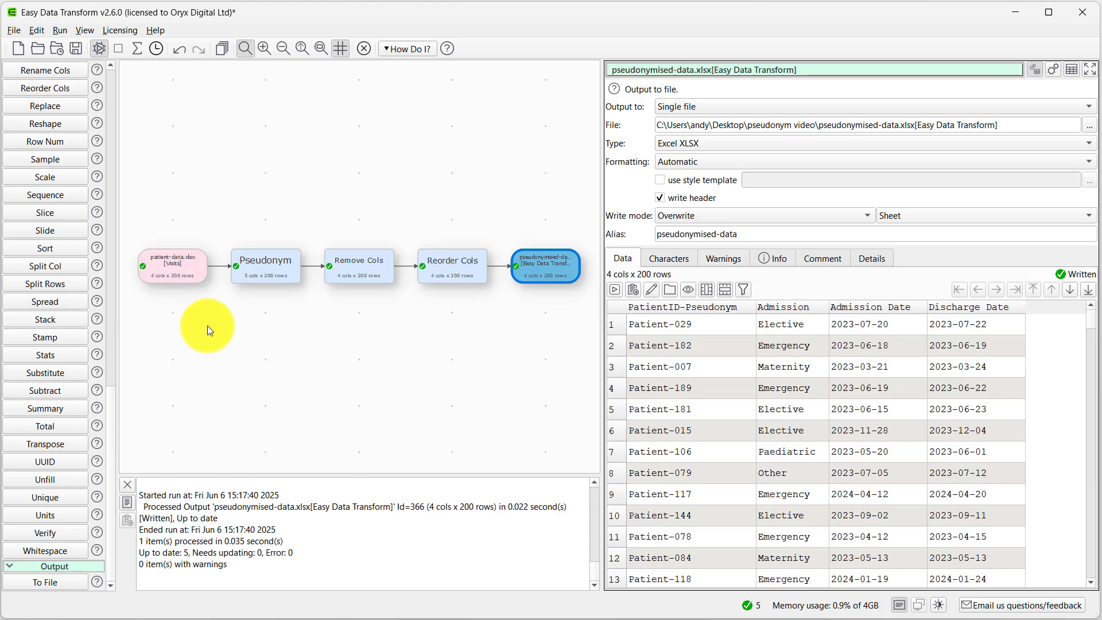
Step: Branch a second Remove Cols transform off Pseudonym that drops the Admission, Admission Date and Discharge Date columns
left_click(256, 266)
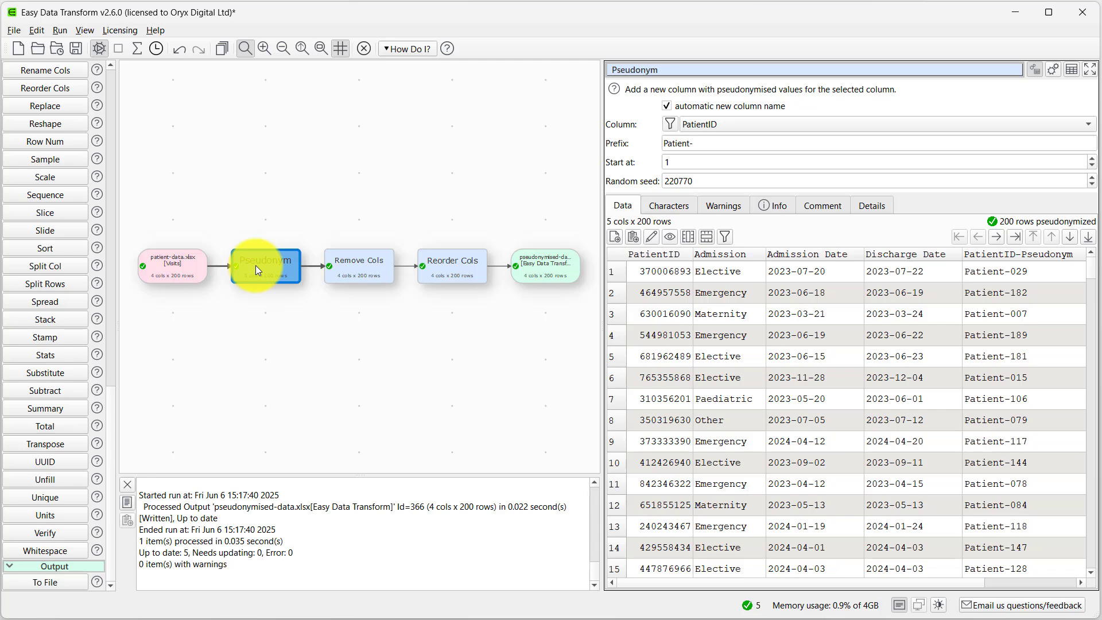
type("rem")
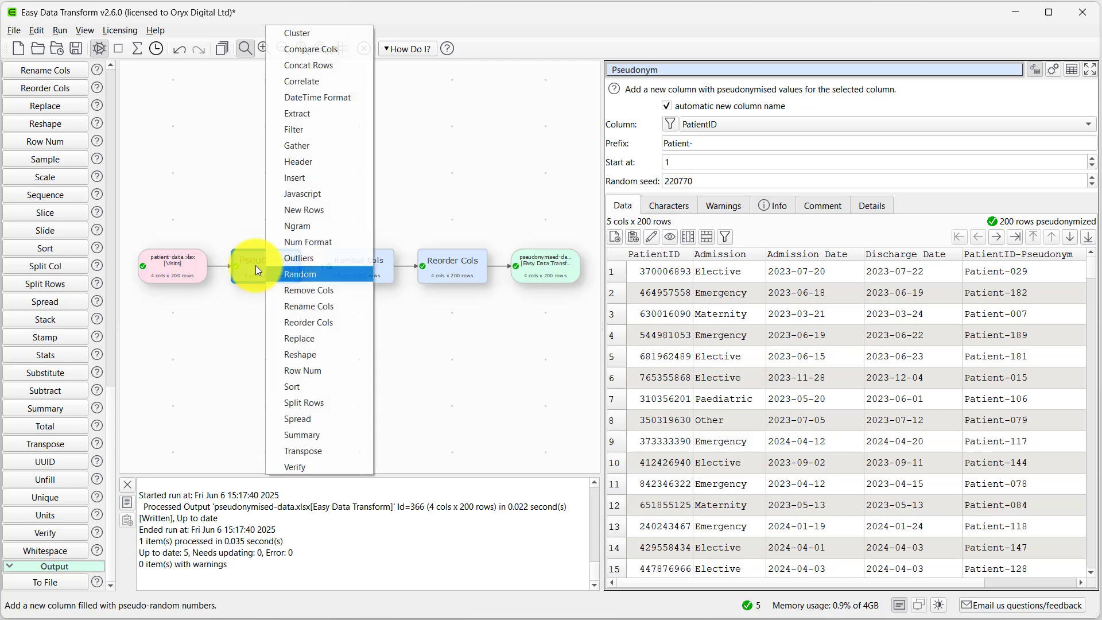
key("Return")
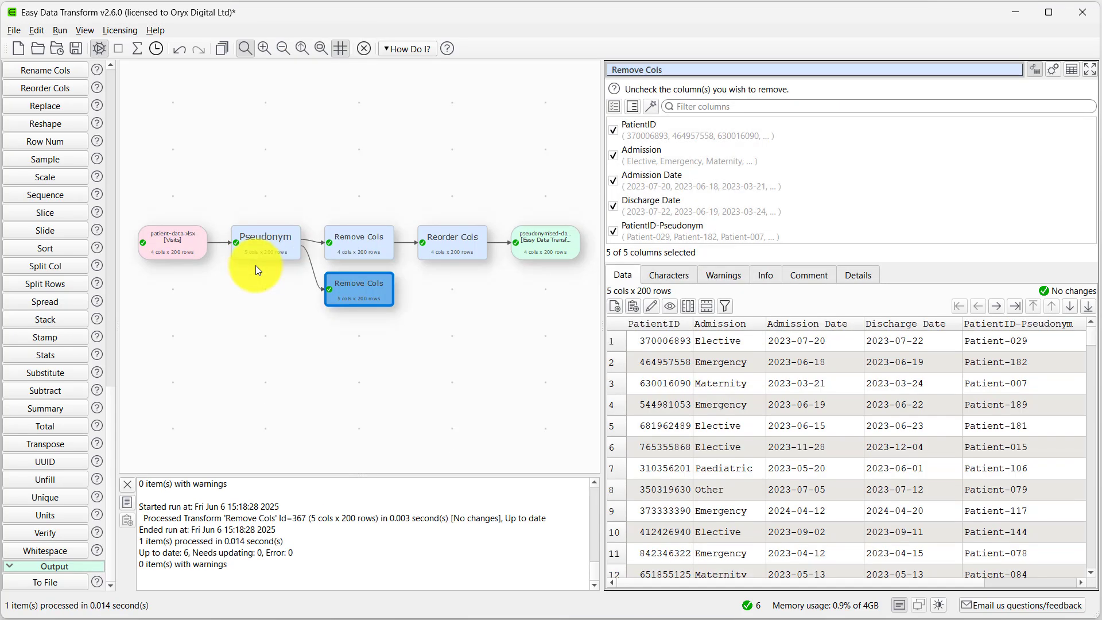
left_click(613, 155)
left_click(614, 180)
left_click(612, 206)
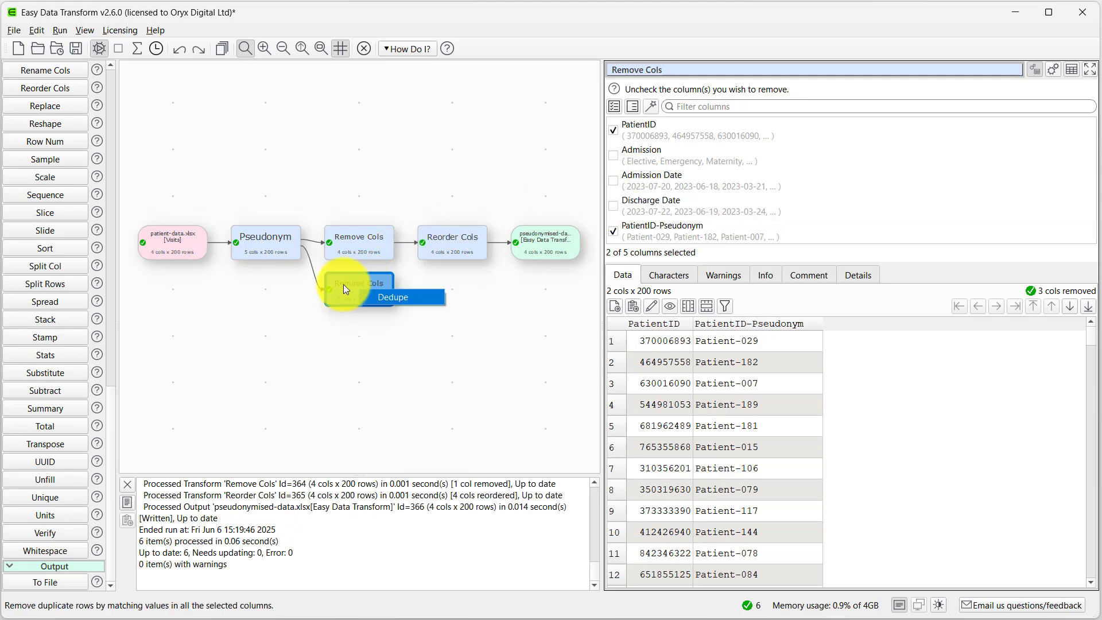
Step: Add a Dedupe transform on PatientID after the second Remove Cols, and compare the row counts before and after it
left_click_drag(343, 284, 343, 284)
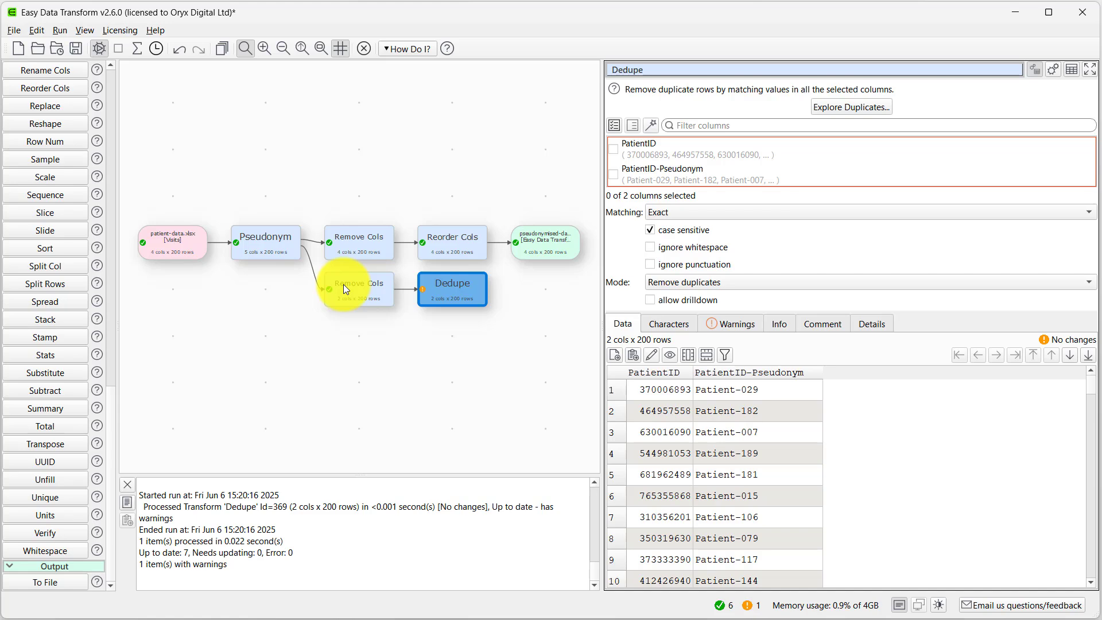
left_click(613, 147)
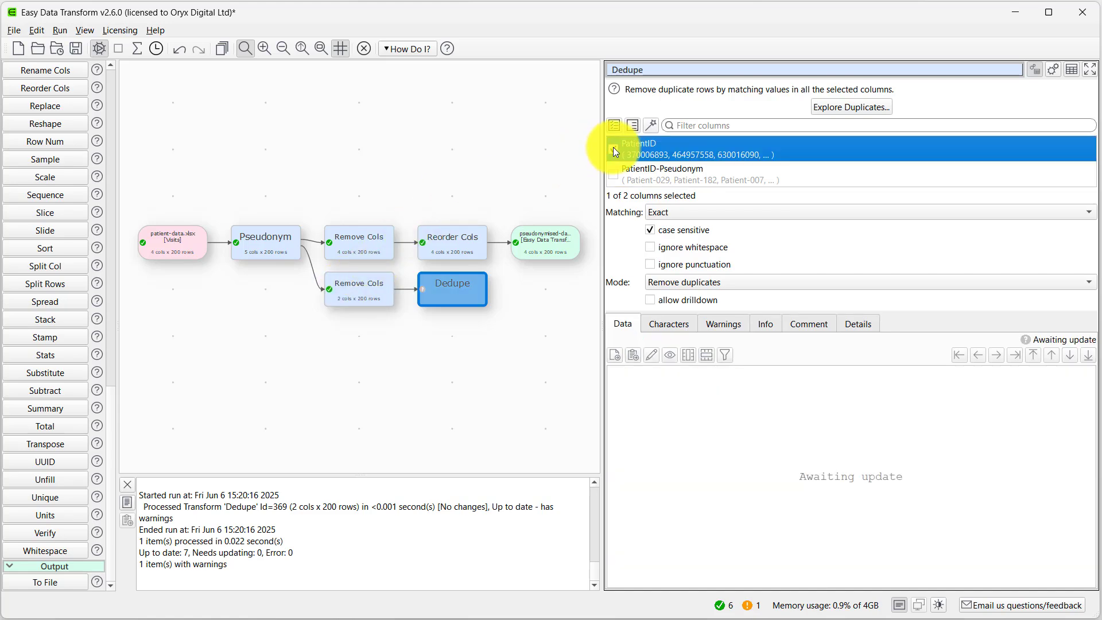
left_click(381, 286)
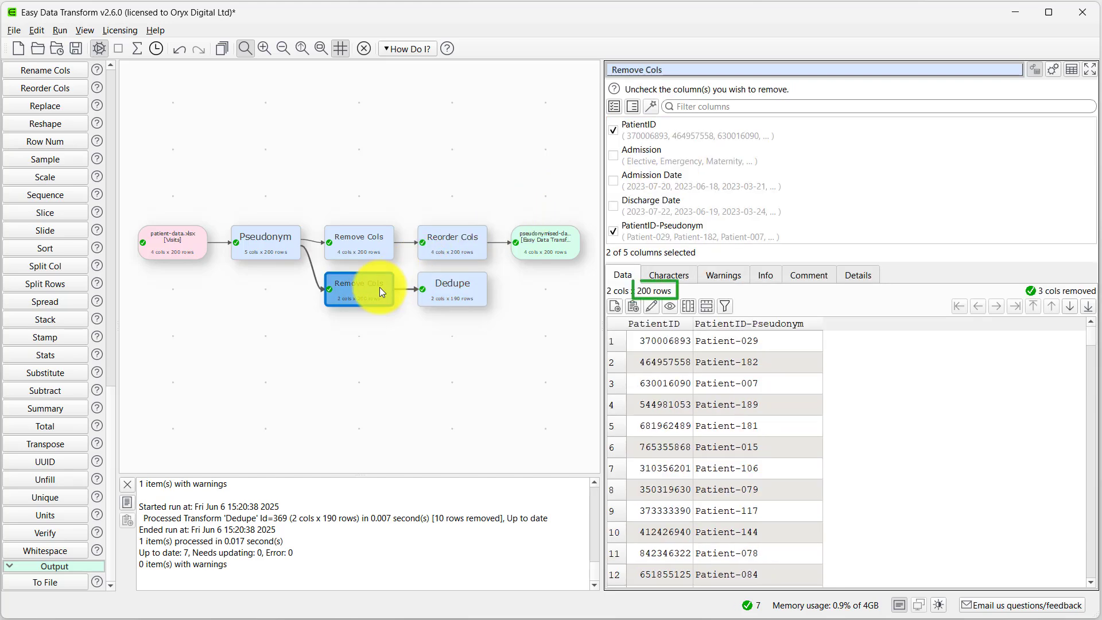
left_click(453, 291)
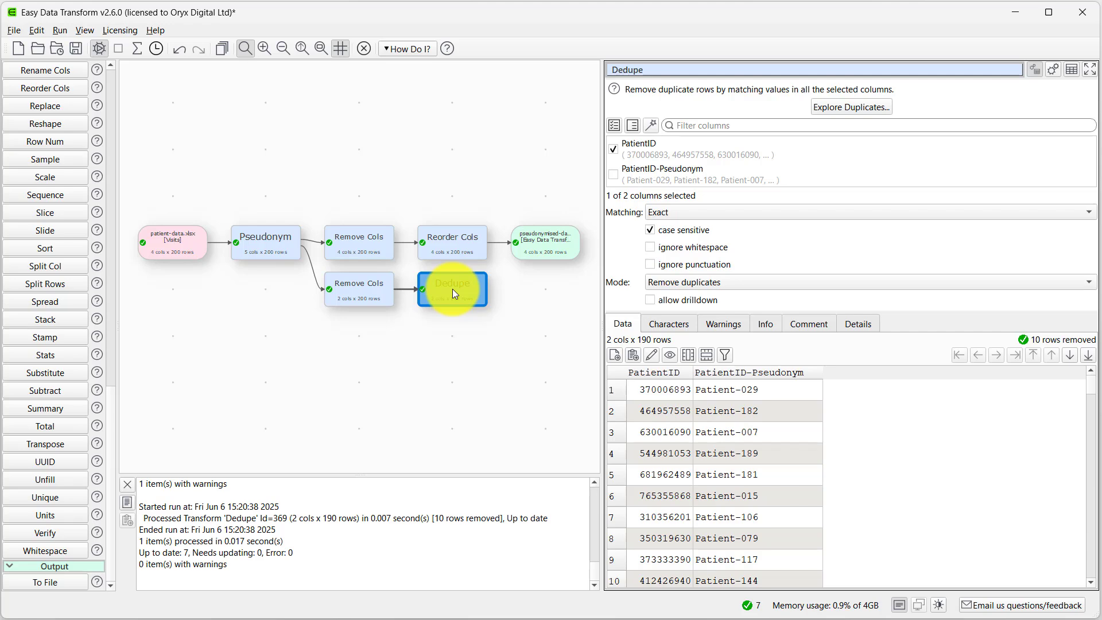
Step: Output the deduplicated ID pairs to a comma-delimited CSV file named lookup
left_click(25, 577)
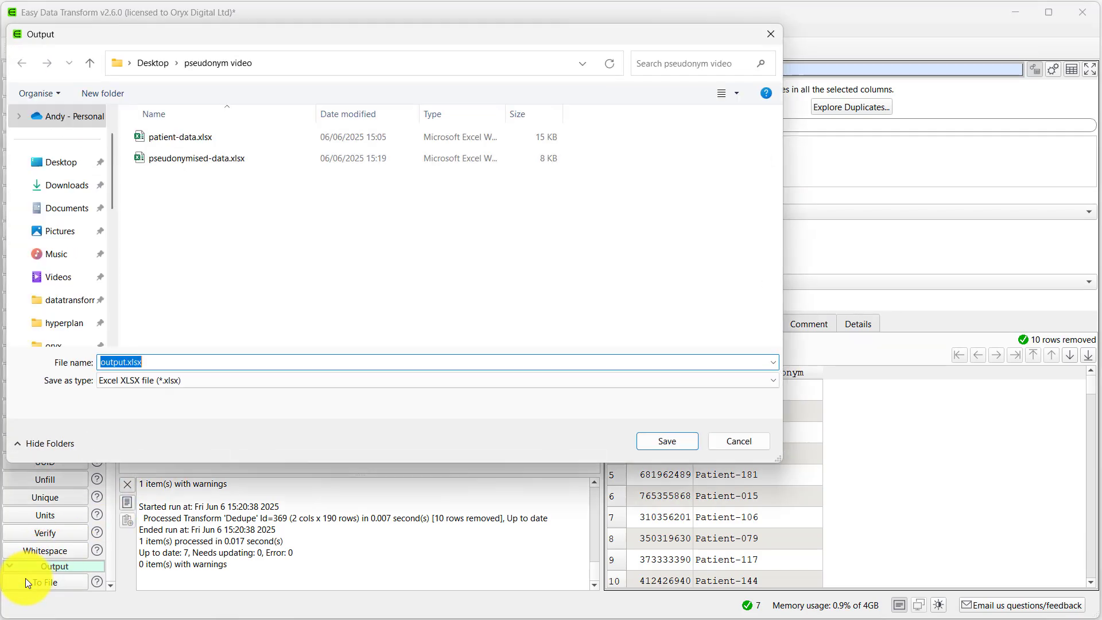
left_click(198, 380)
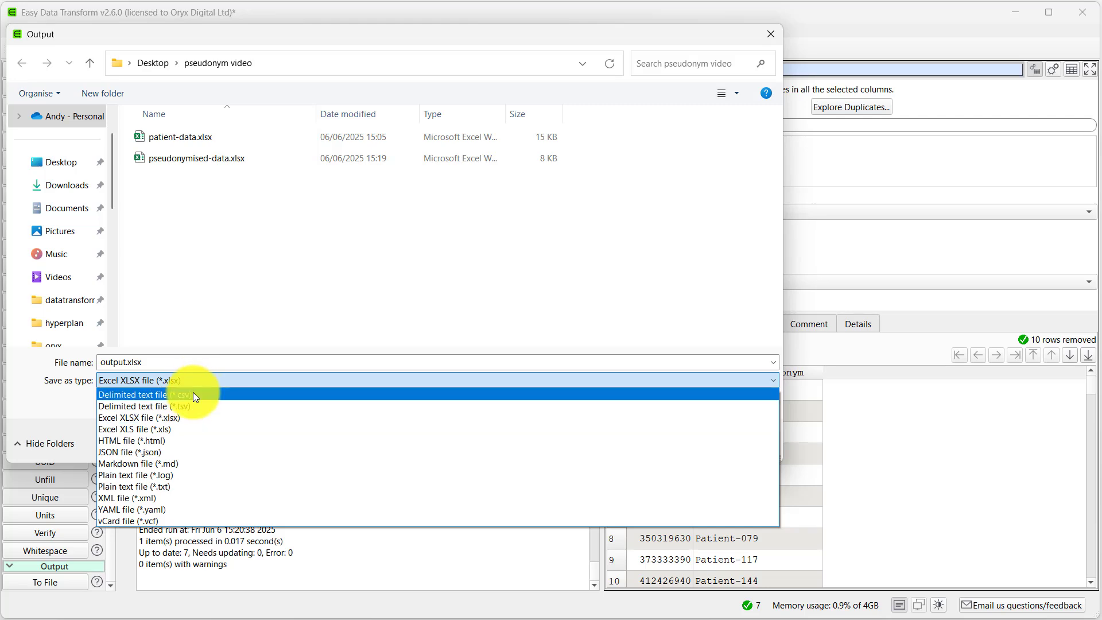
left_click(193, 394)
left_click(194, 359)
type("lookup")
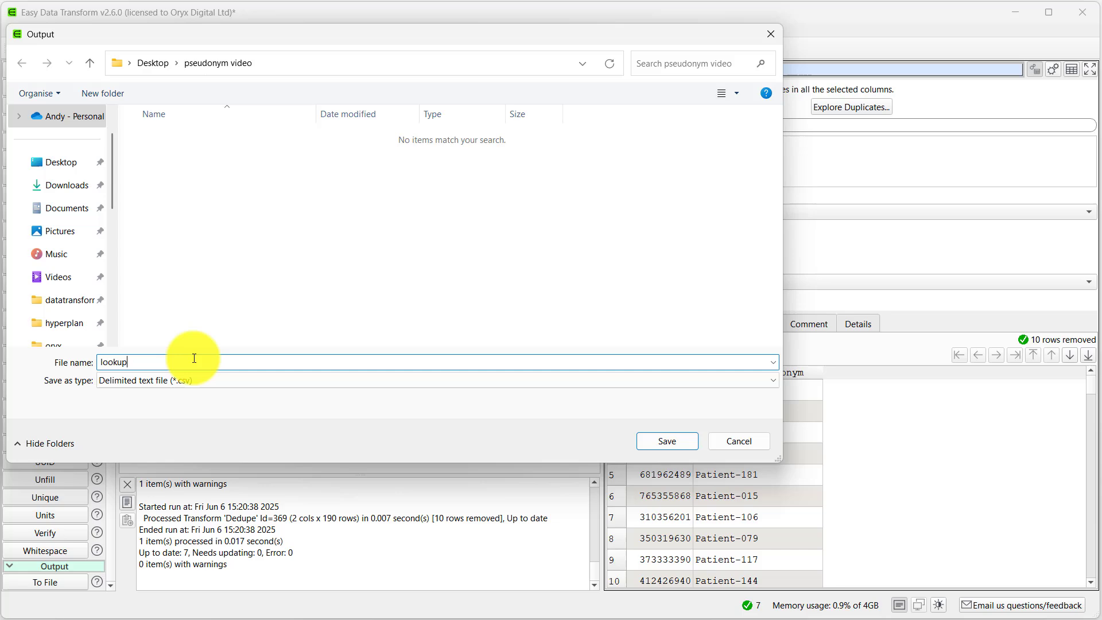
key("Return")
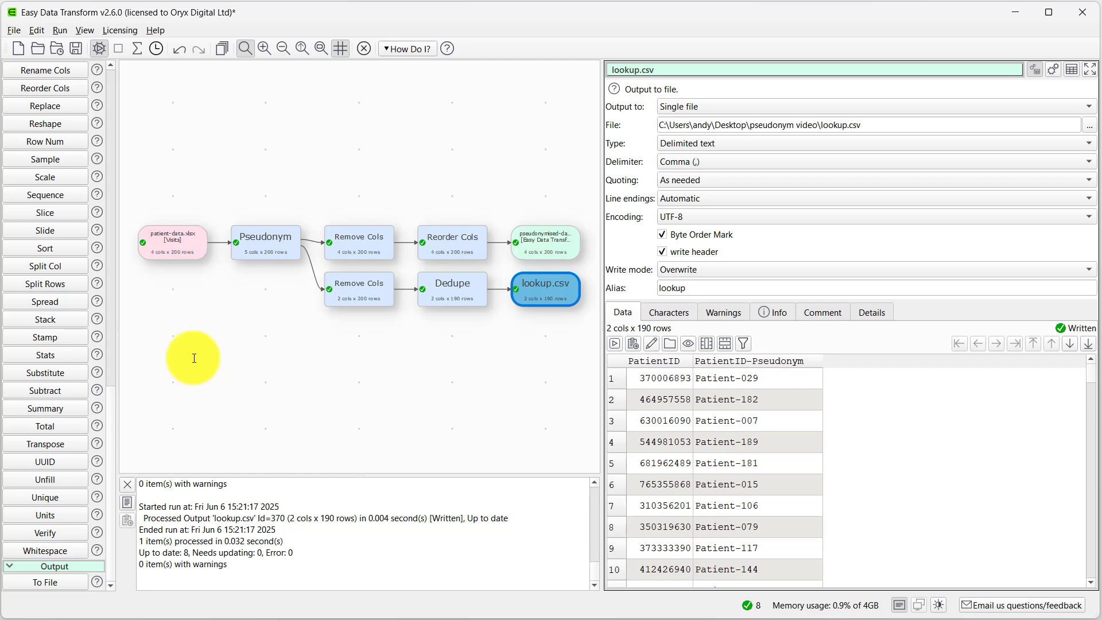
Step: Save the transform document as "pseudonymize patient data" in the pseudonym video folder
left_click(77, 49)
type("pseudonymize")
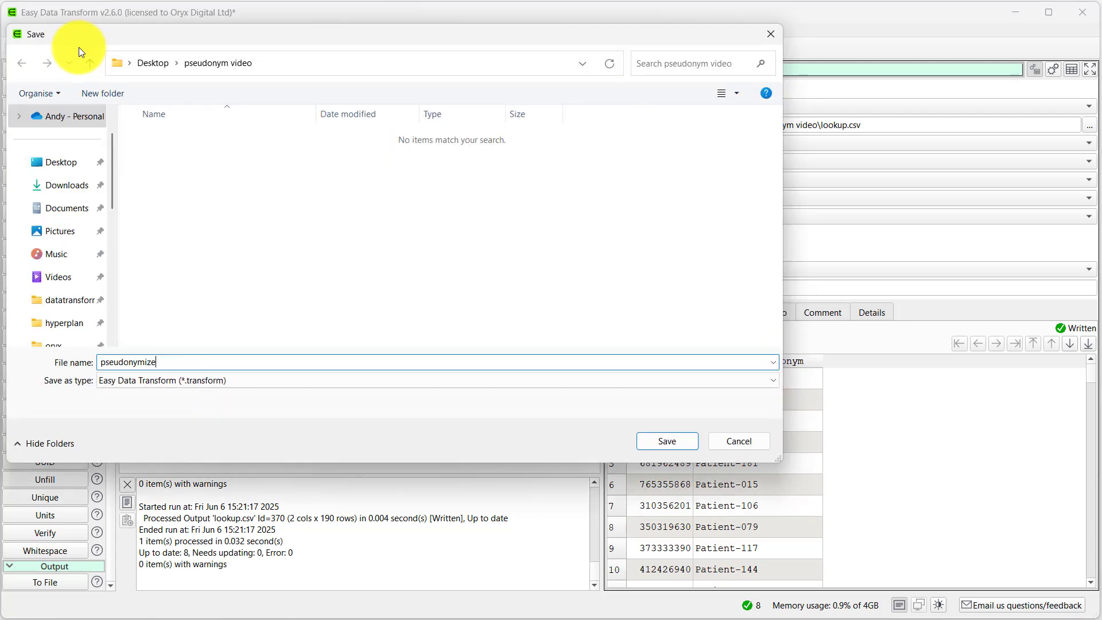
type(" patient data")
key("Return")
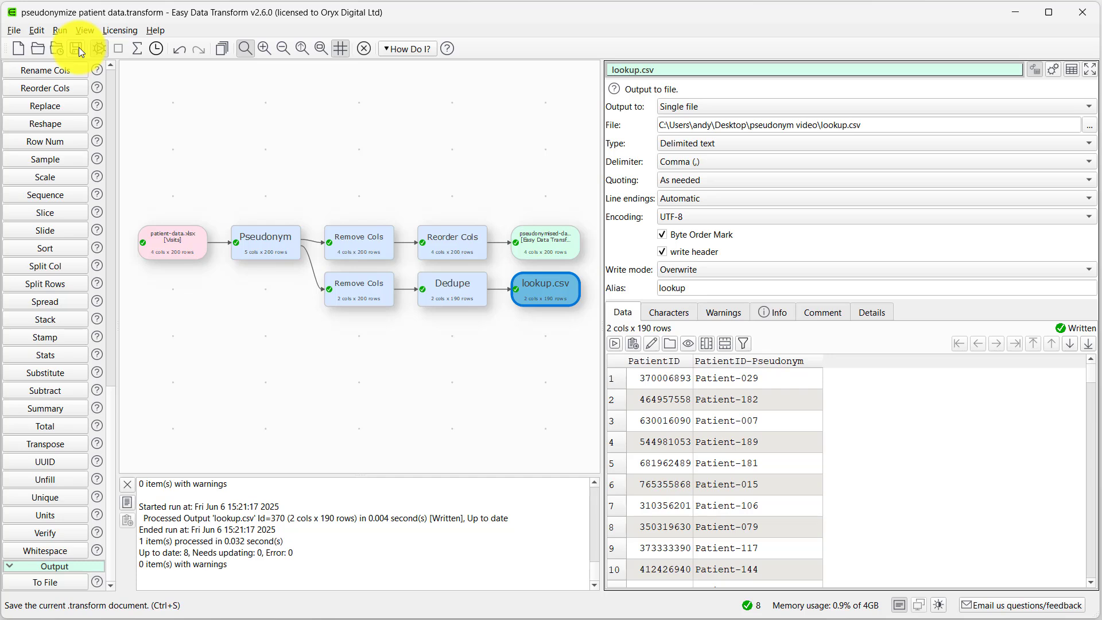